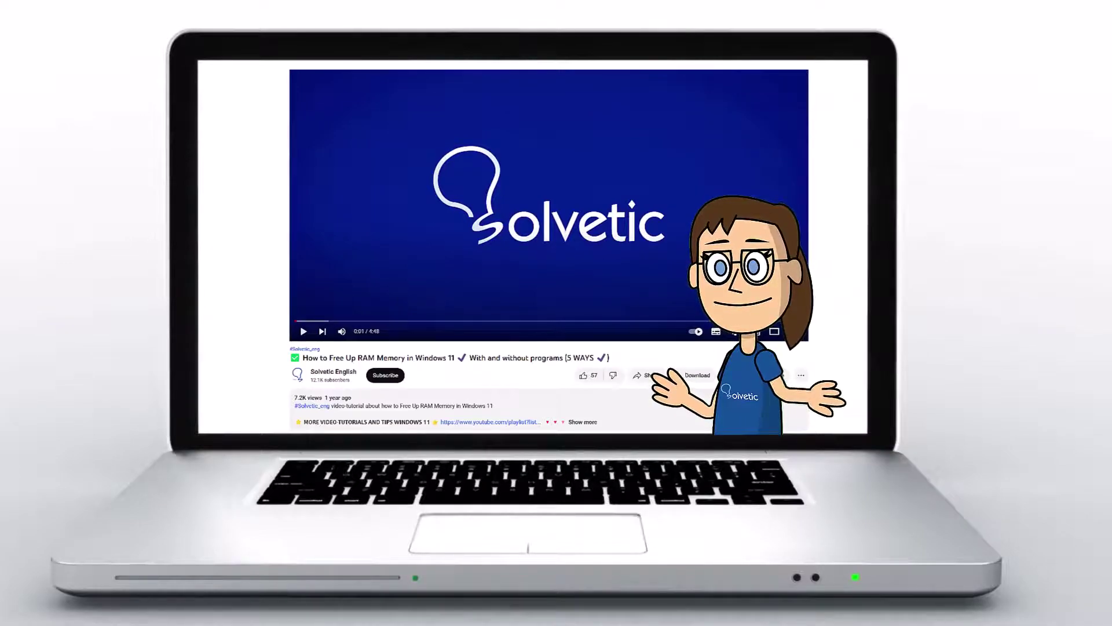
- Let the Solvetic intro play until the GNU GRUB 2.06 menu lists the Ubuntu entries
click(590, 423)
scroll(549, 249, down, 2)
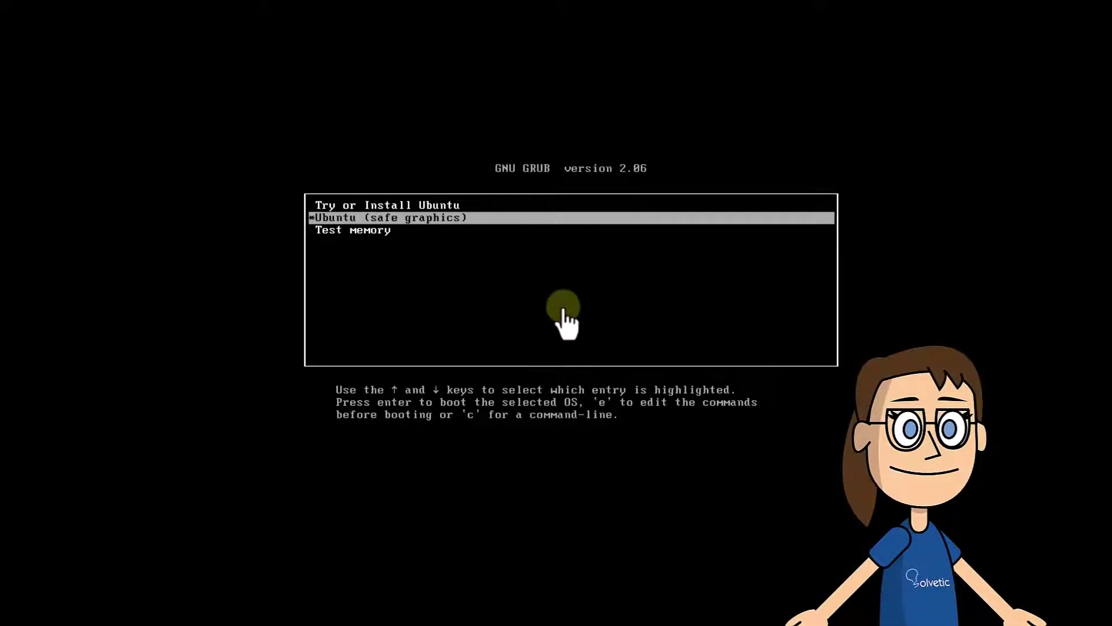
- Boot the 'Try or Install Ubuntu' GRUB entry to load the live installer
key(Up)
key(Down)
key(Down)
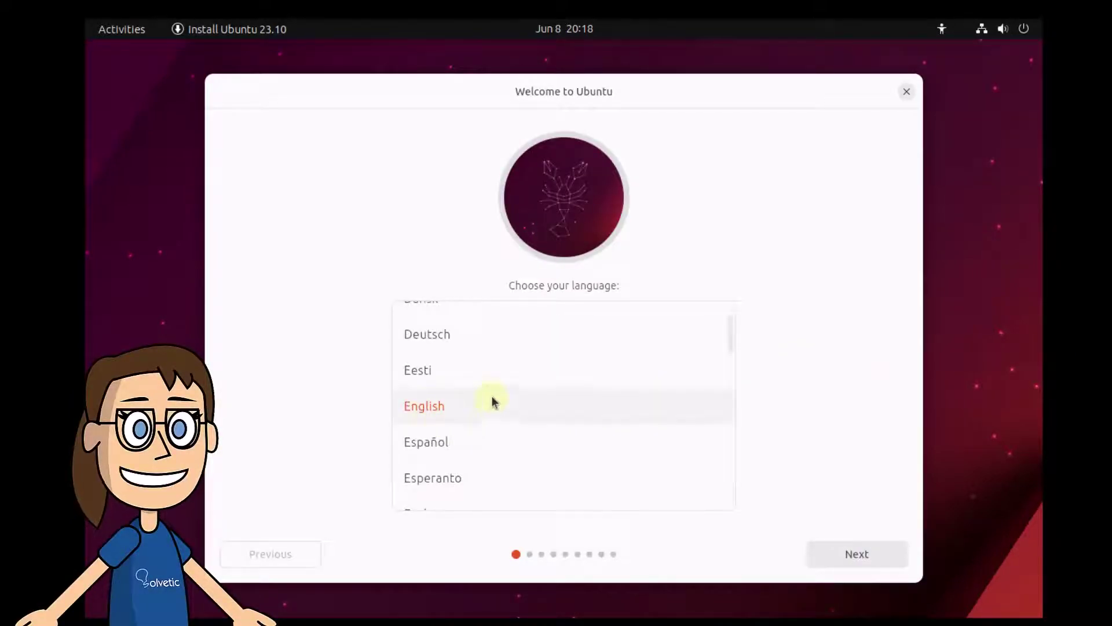
- Keep English as the language and select 'Install Ubuntu'
click(846, 560)
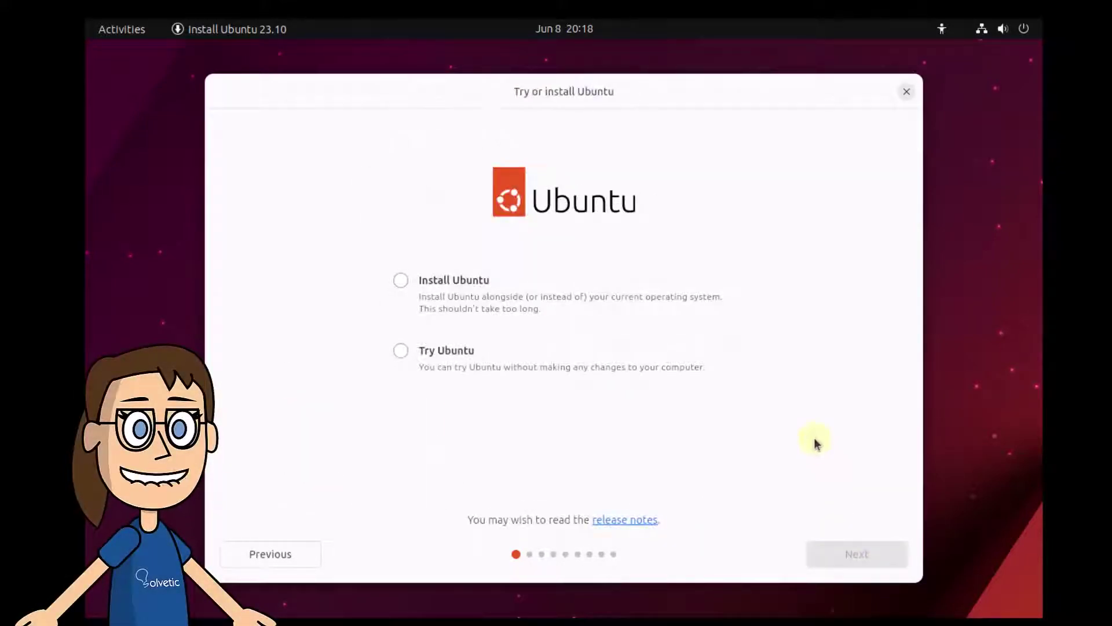
click(401, 281)
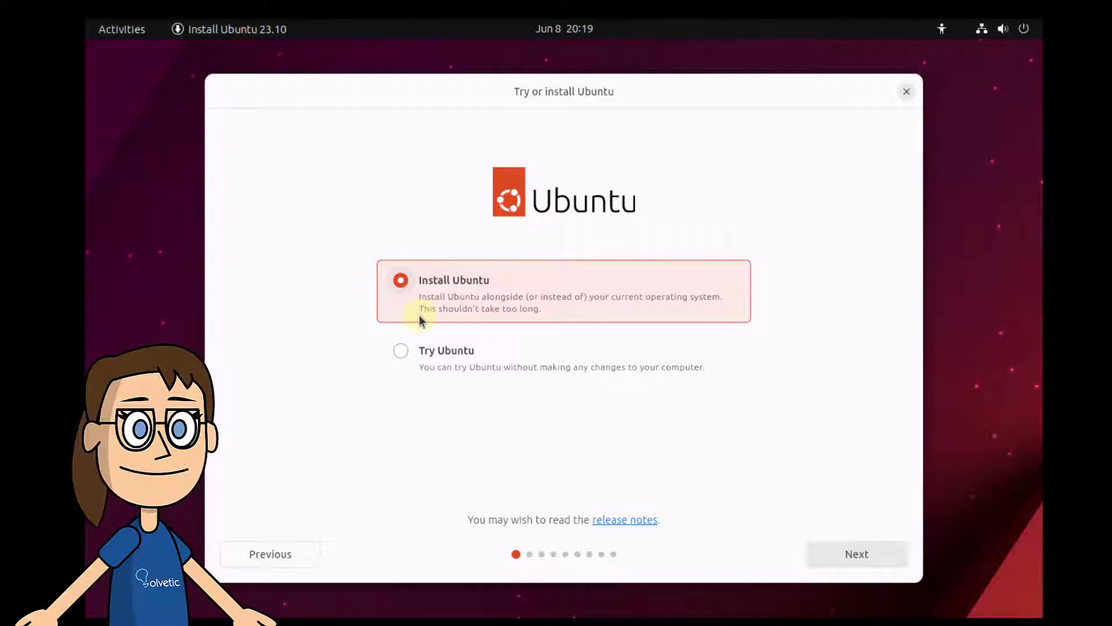
- Keep the English (US) keyboard after testing it with 'so', and keep the wired connection
click(838, 553)
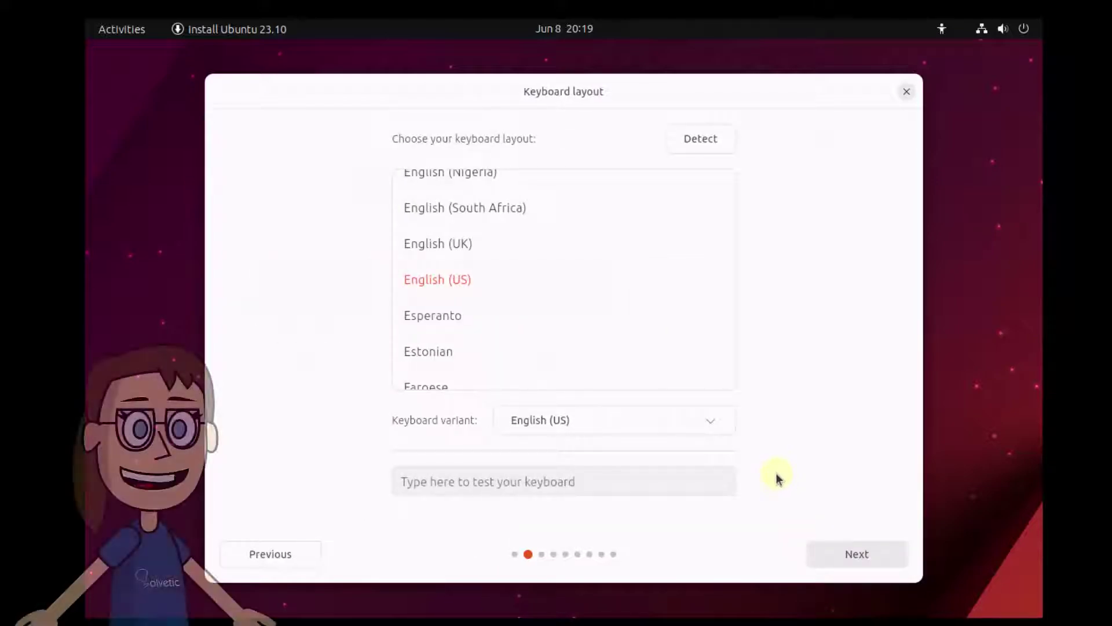
click(625, 471)
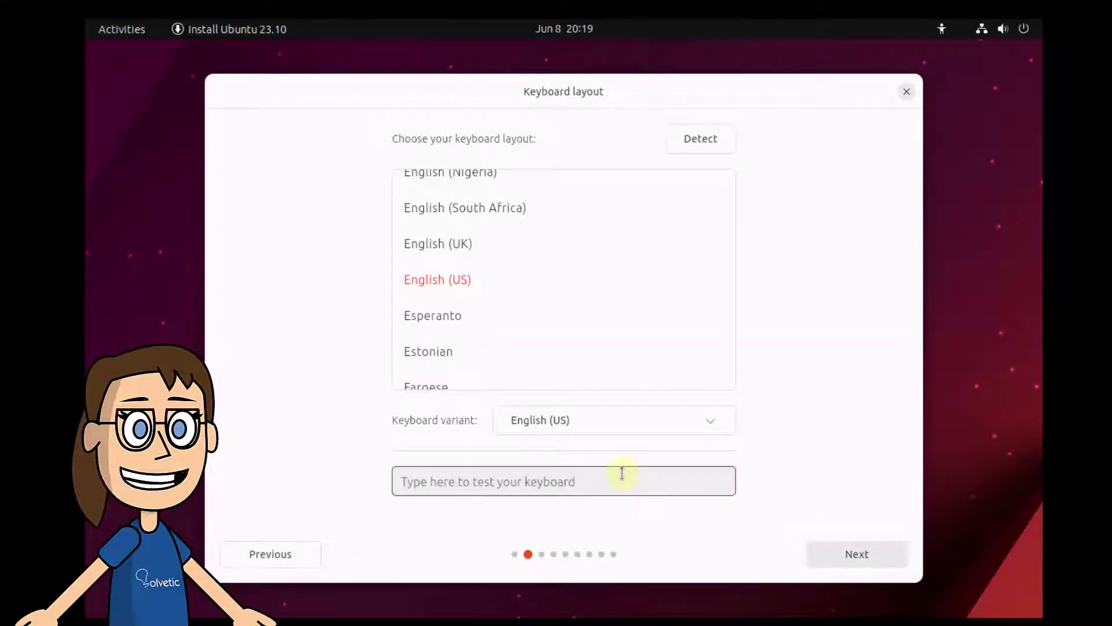
text(solvetic)
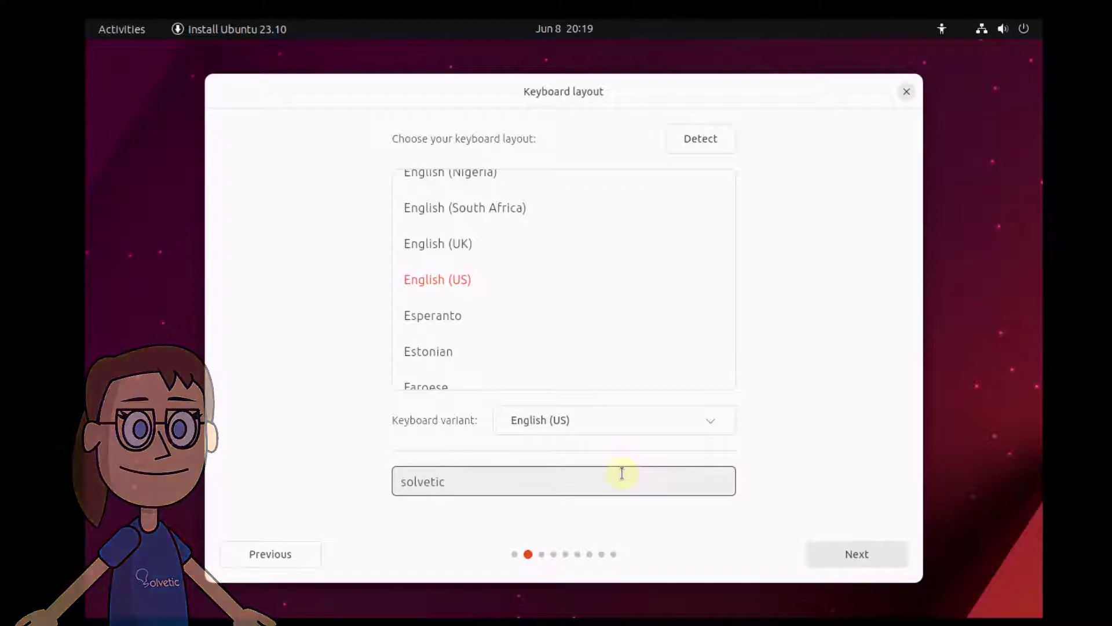
click(826, 551)
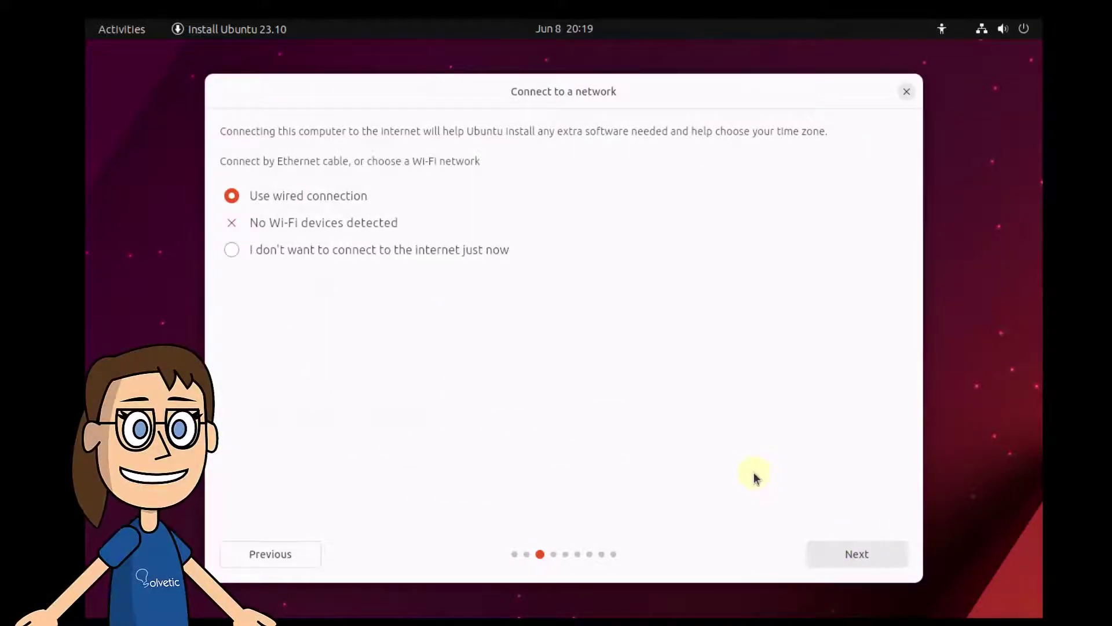
click(838, 555)
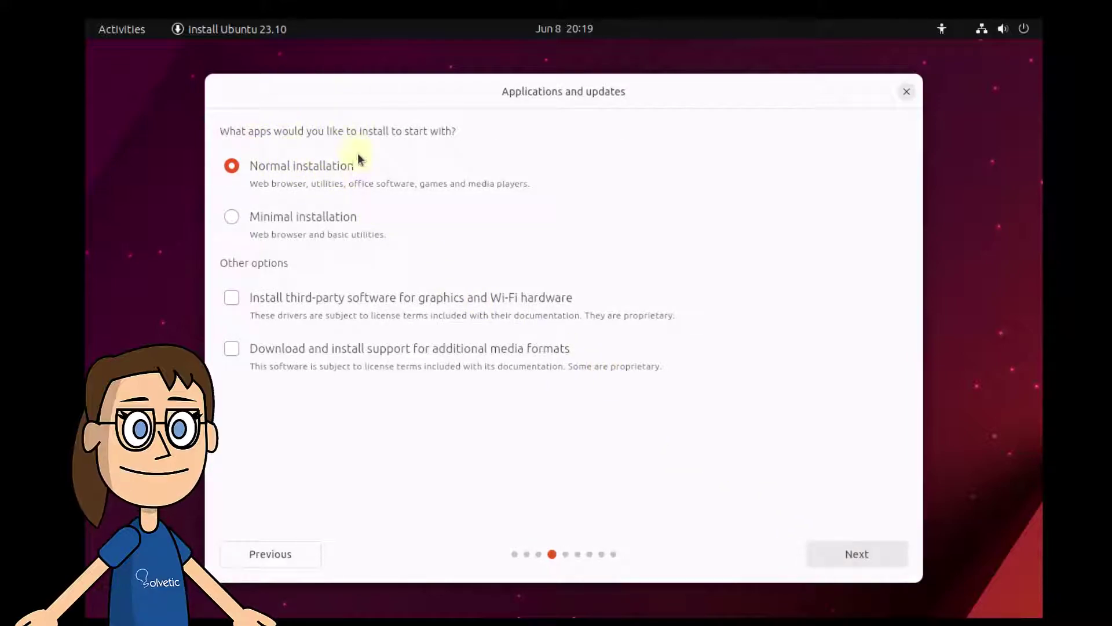
- Keep Normal installation, erase the disk with advanced features set to None, and reach Ready to install
click(840, 555)
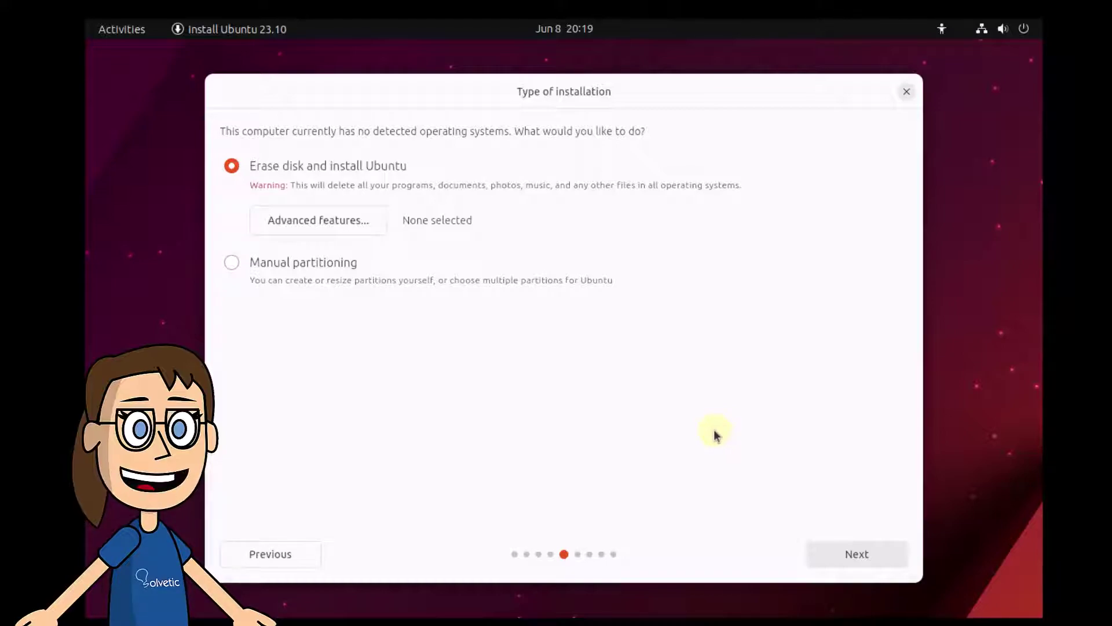
click(357, 225)
click(453, 320)
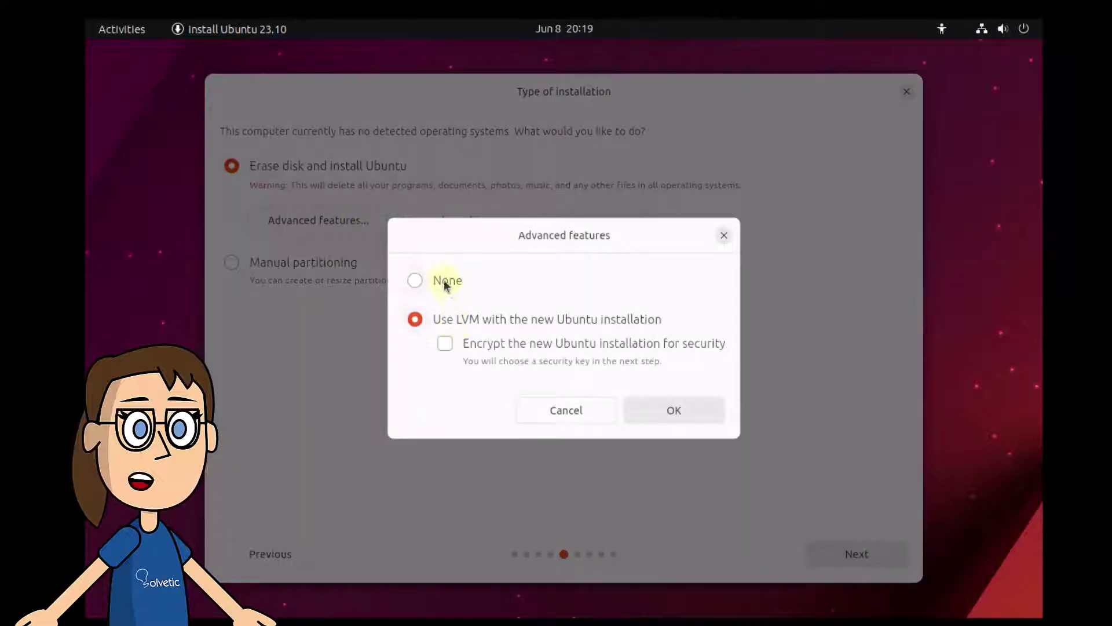
click(444, 280)
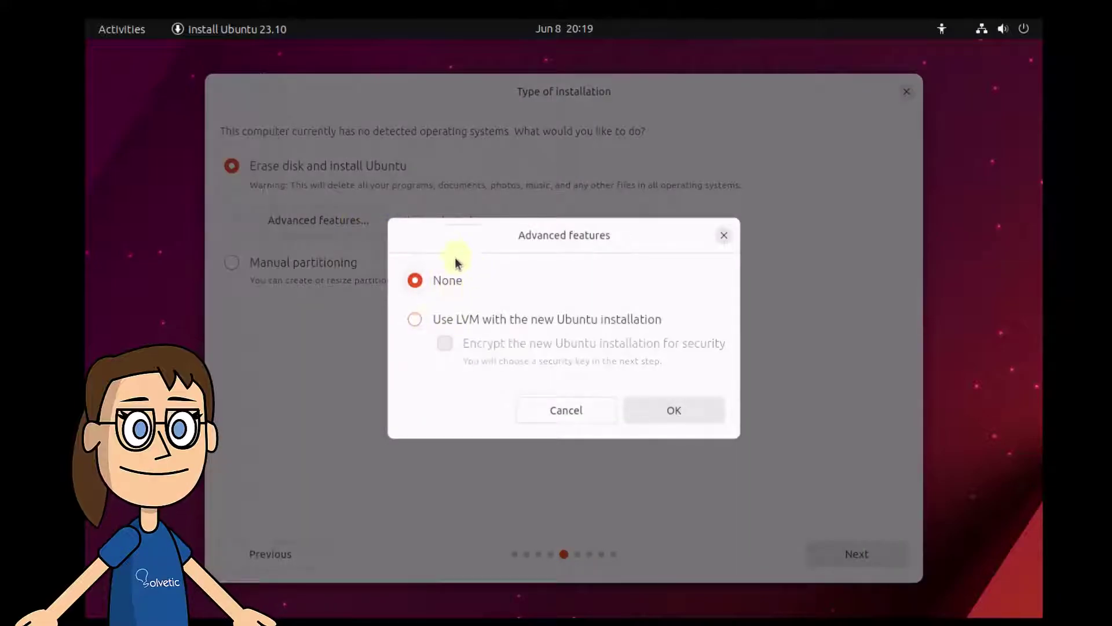
click(582, 411)
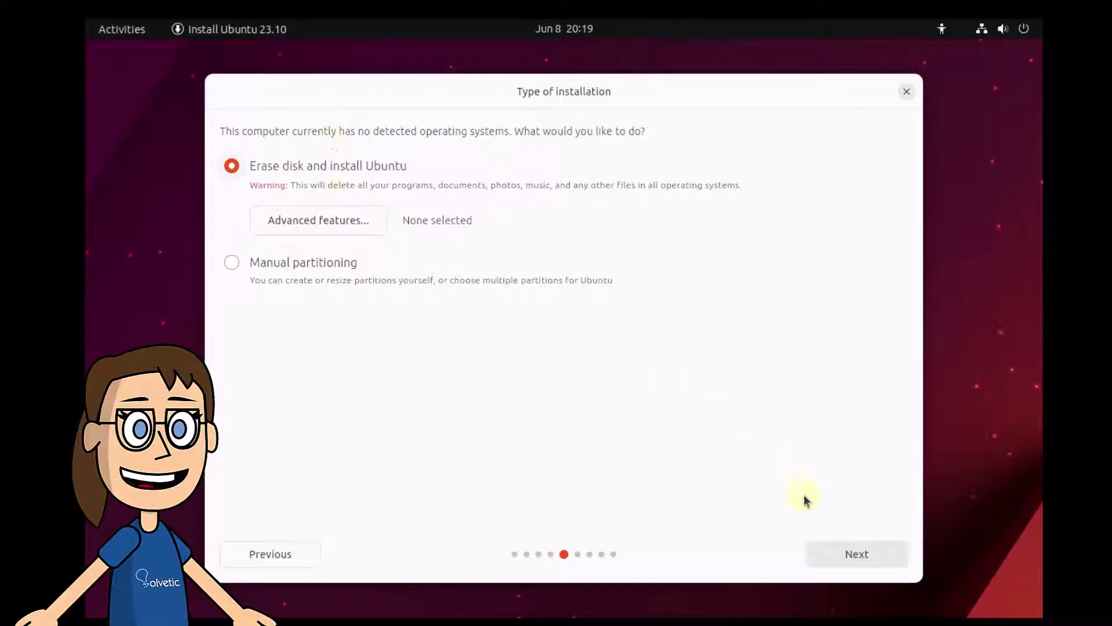
click(836, 554)
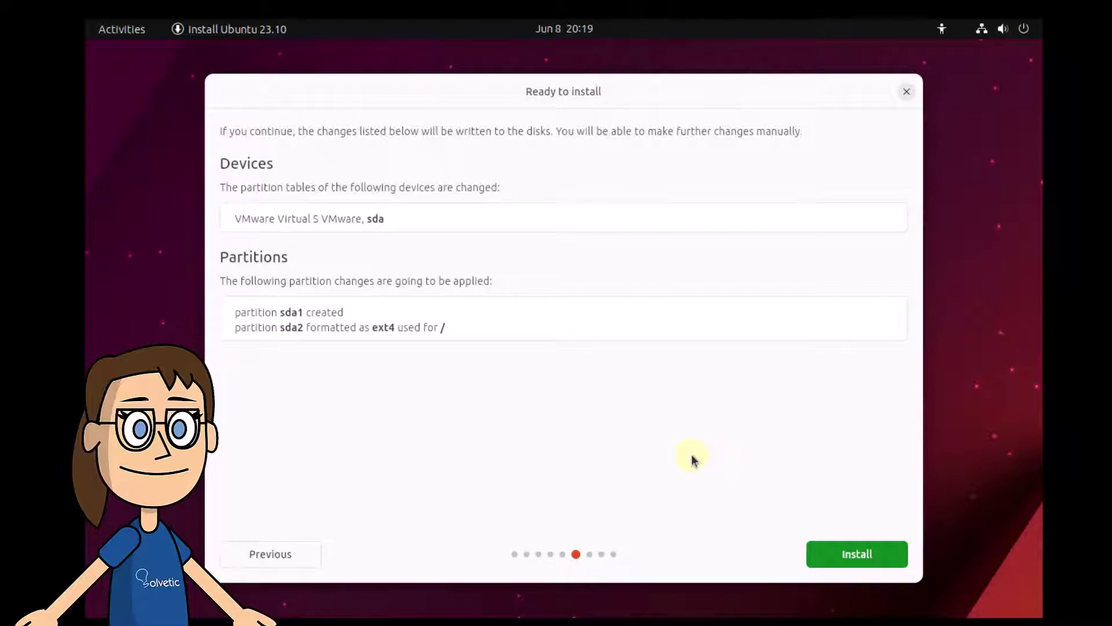
- Start the install, accept the Bogotá timezone, enter the account name and shorten the computer name
click(832, 553)
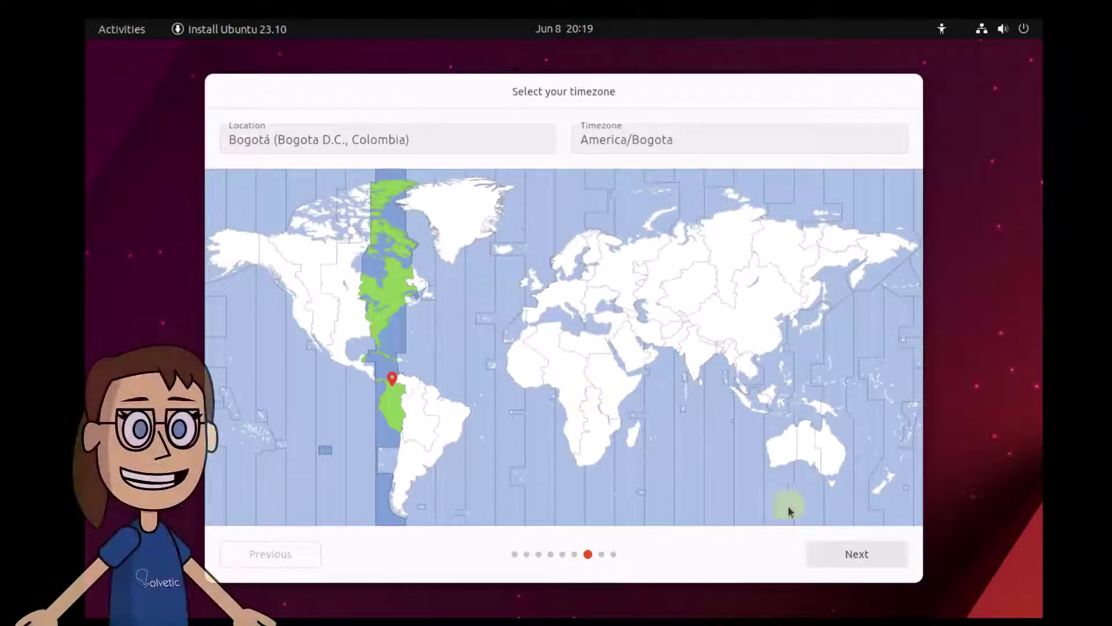
click(846, 558)
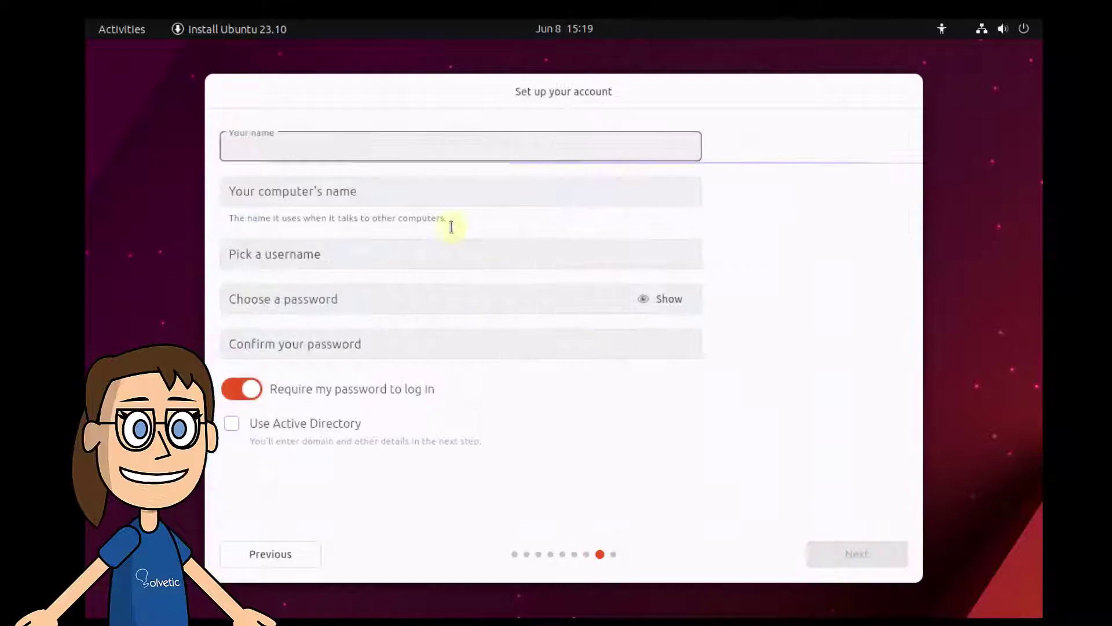
text(solvetic)
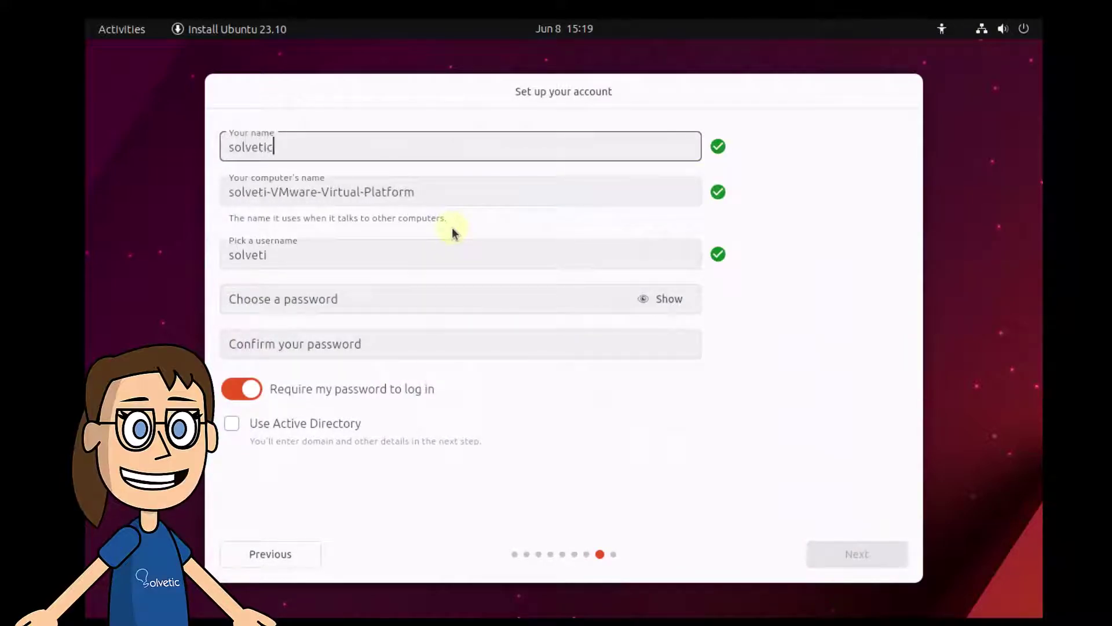
drag(293, 190, 454, 193)
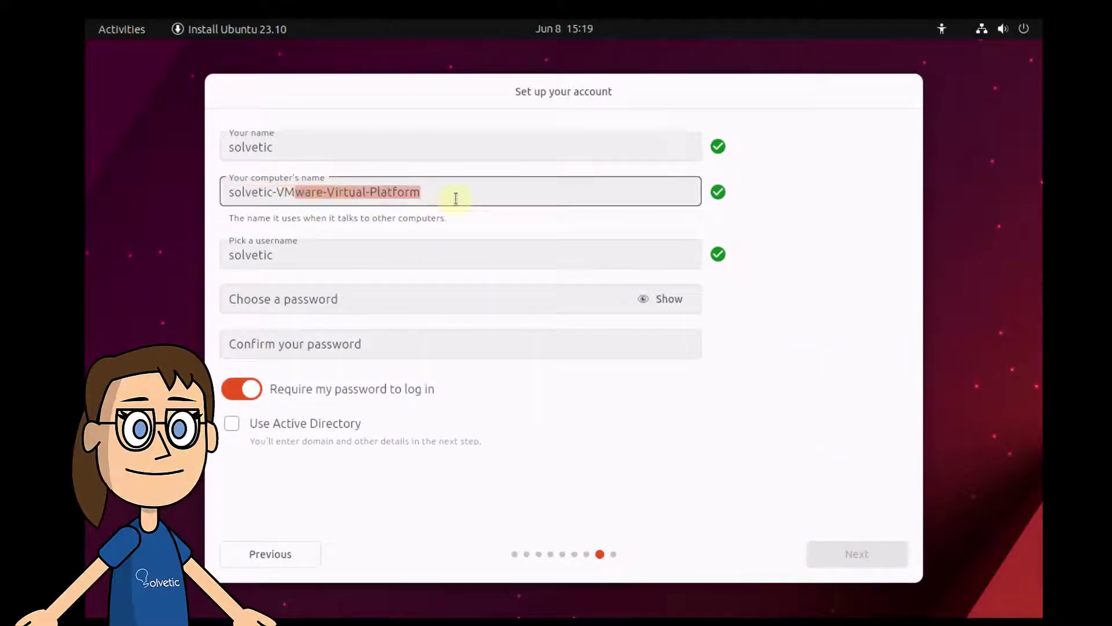
key(BackSpace)
key(BackSpace)
key(BackSpace)
key(BackSpace)
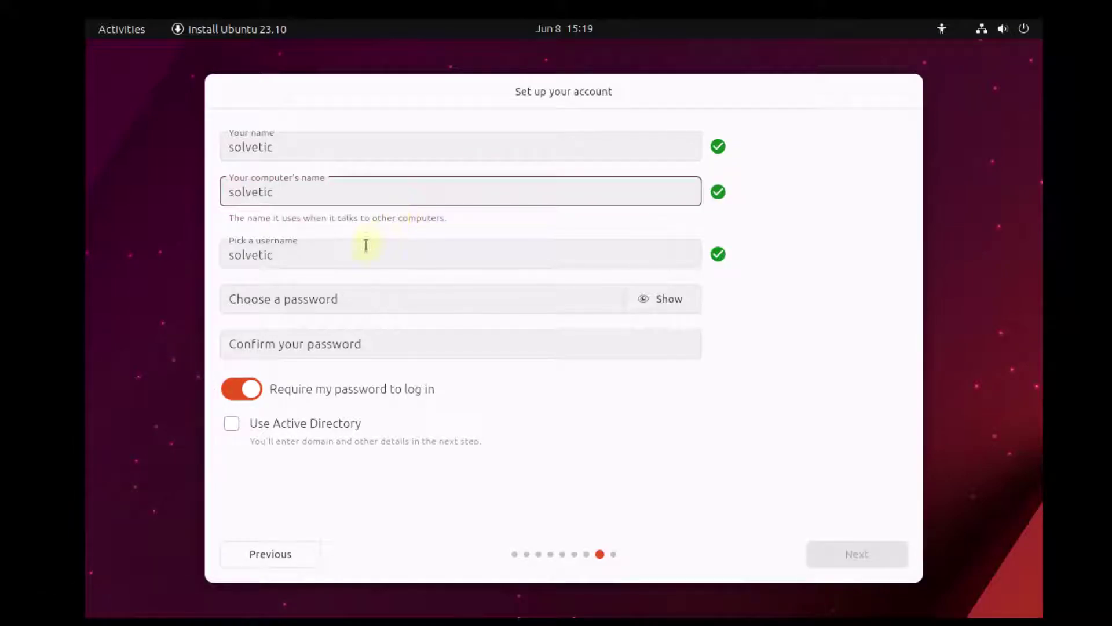
- Enter the account password and confirm it
click(360, 299)
text(12)
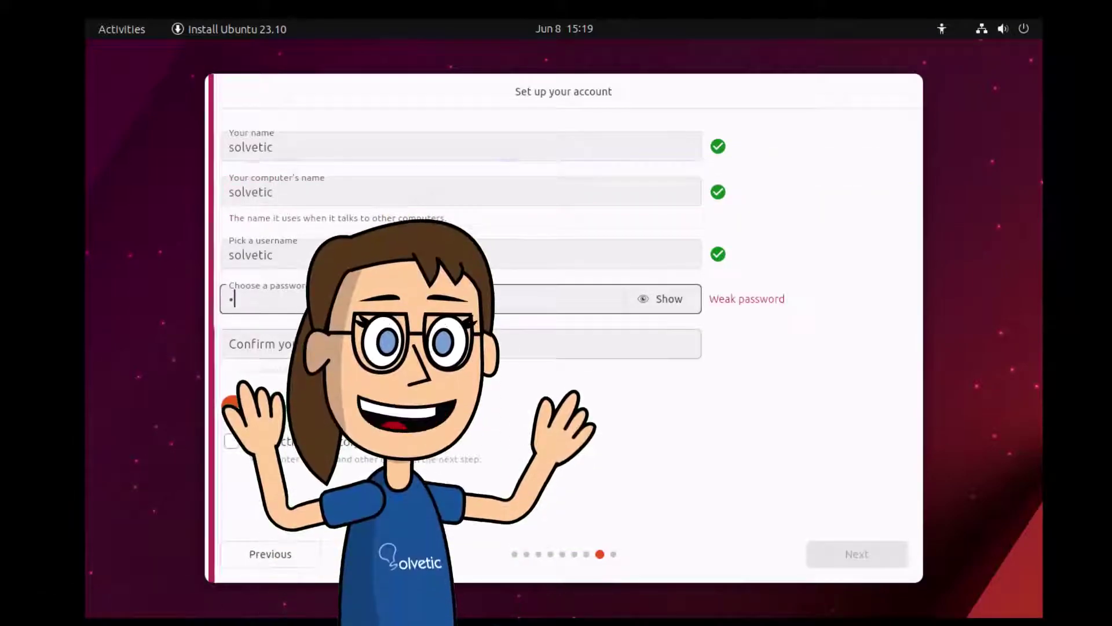
text(345678901)
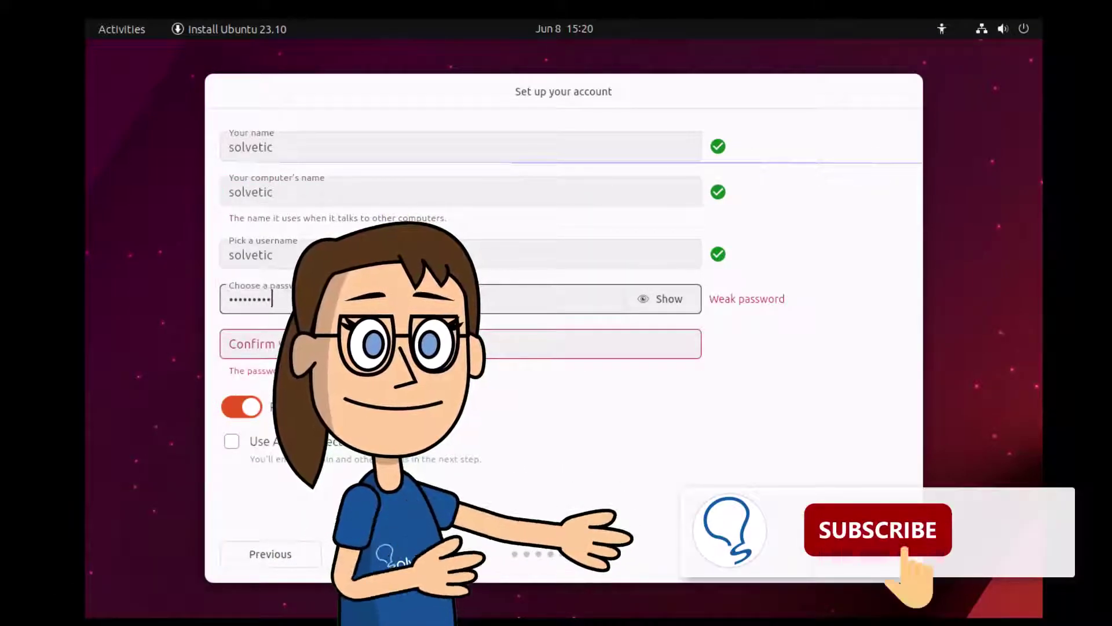
key(Tab)
text(1234)
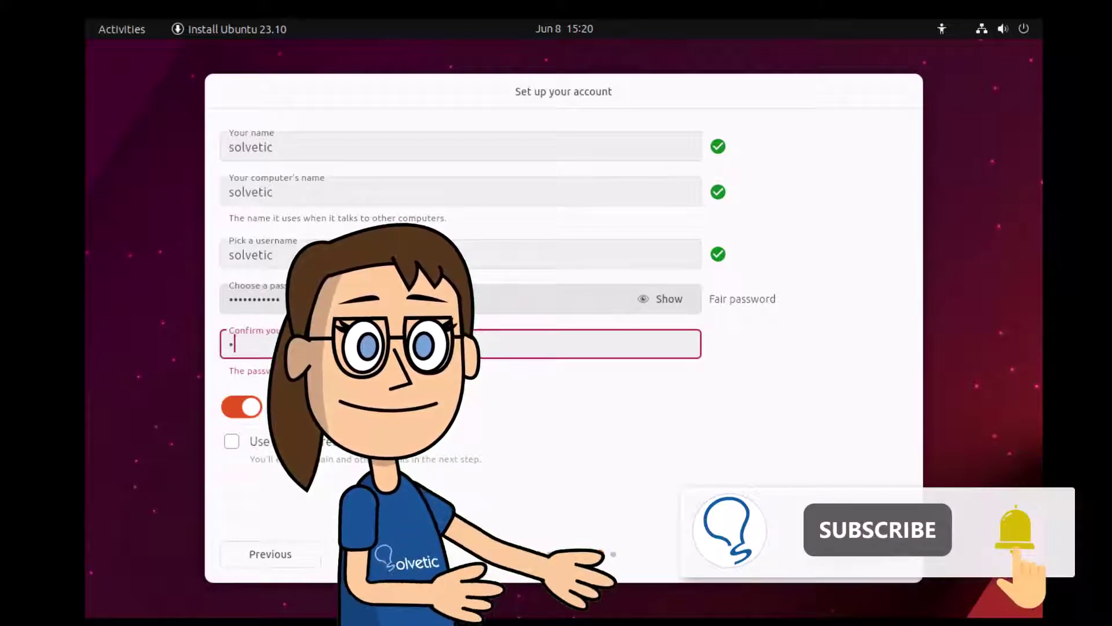
text(5678901)
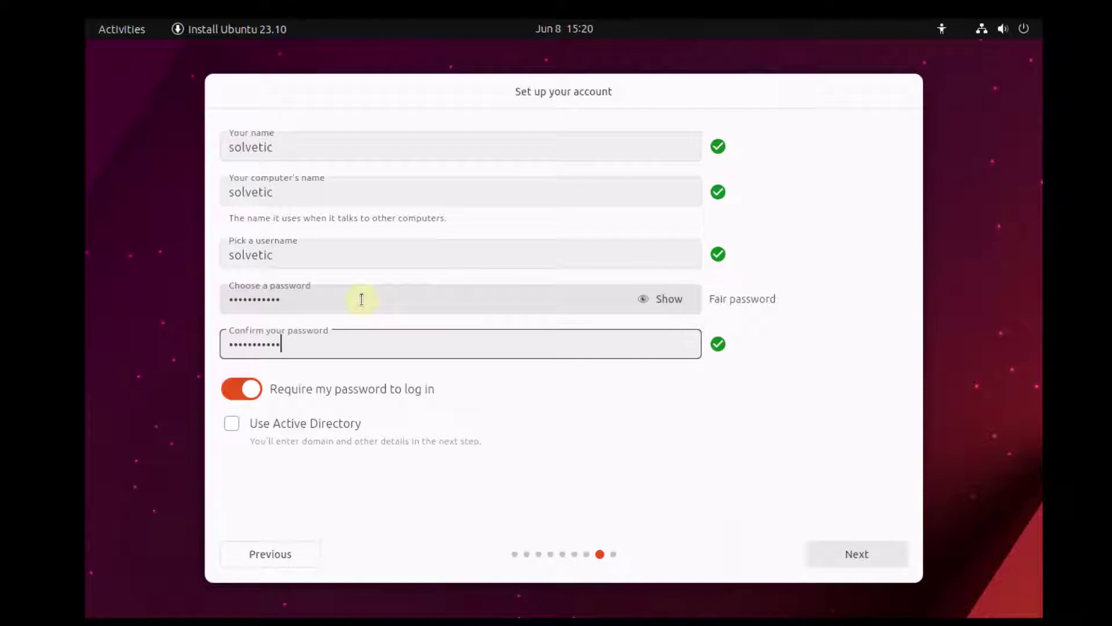
- Choose the Light theme over Dark, let installation complete, and restart now
click(844, 557)
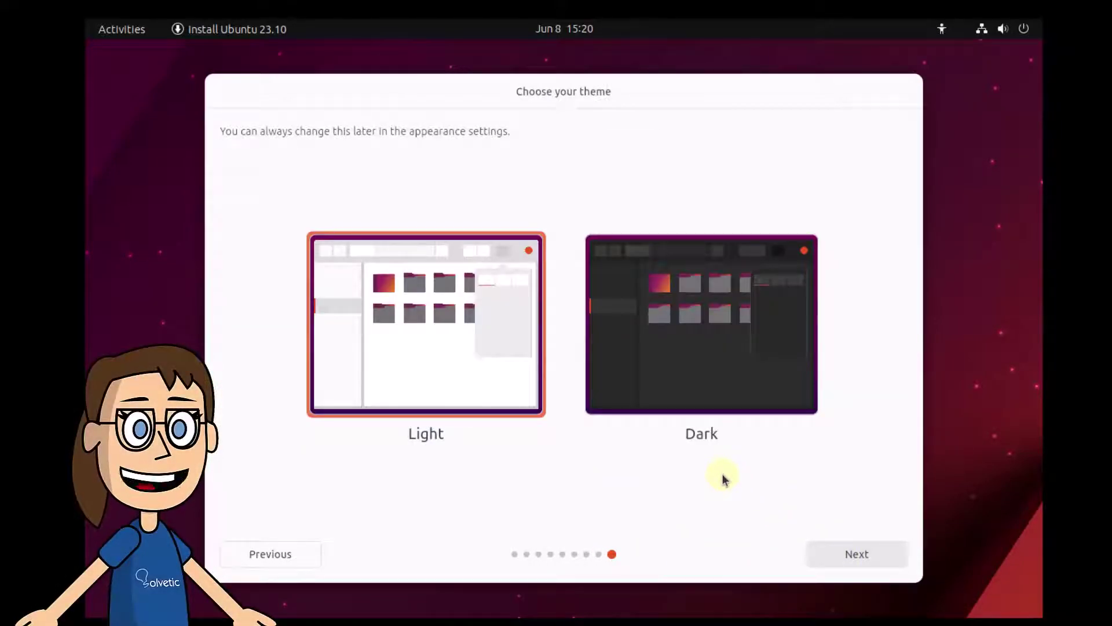
click(638, 313)
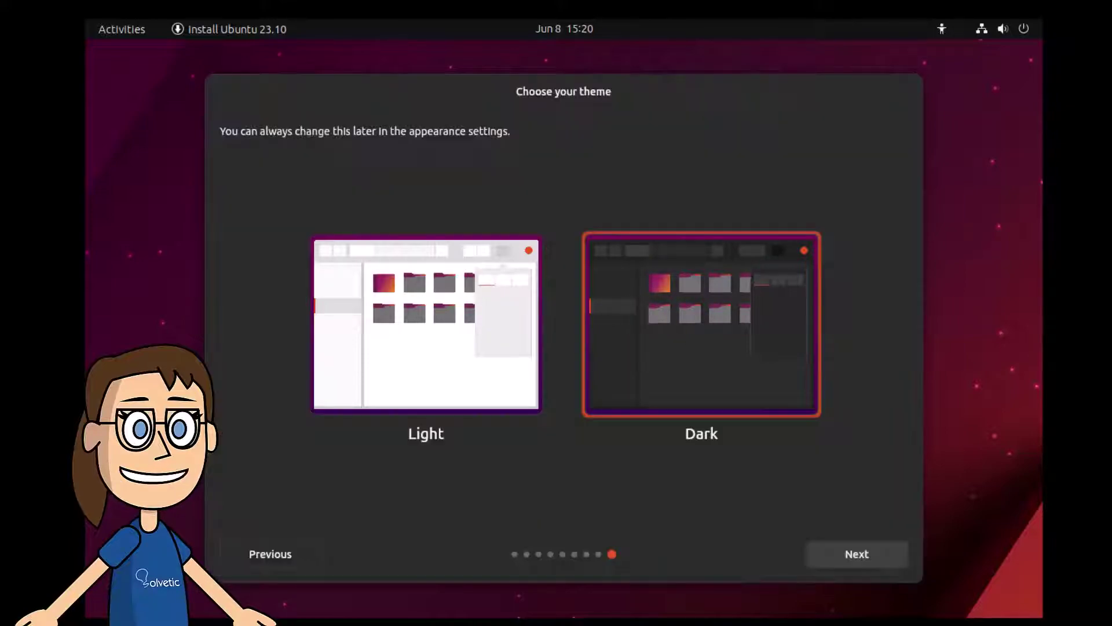
click(467, 321)
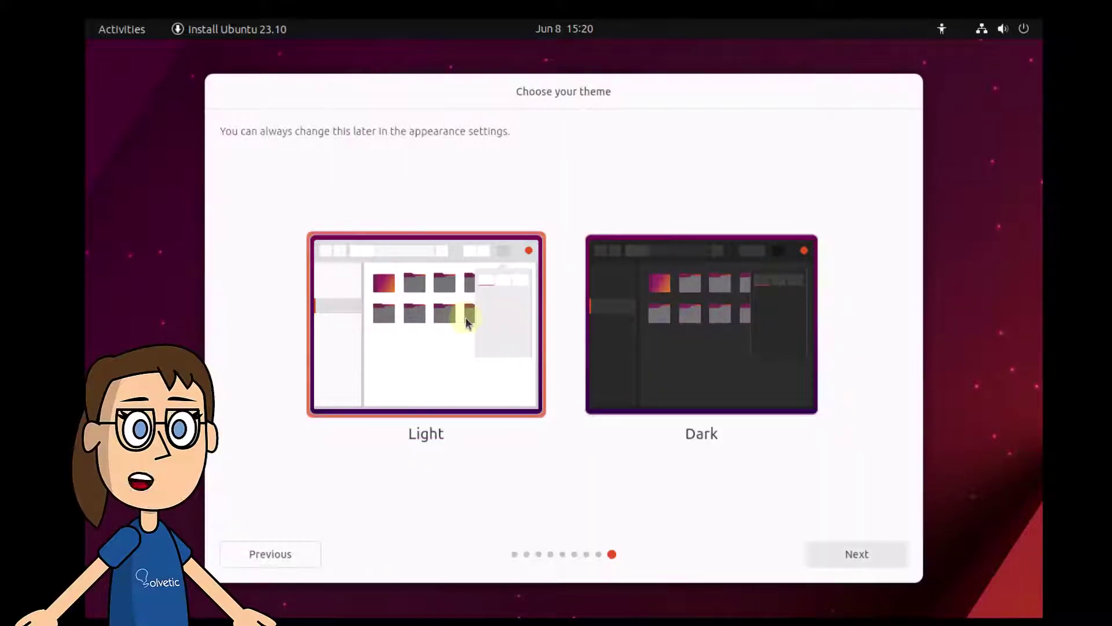
click(847, 562)
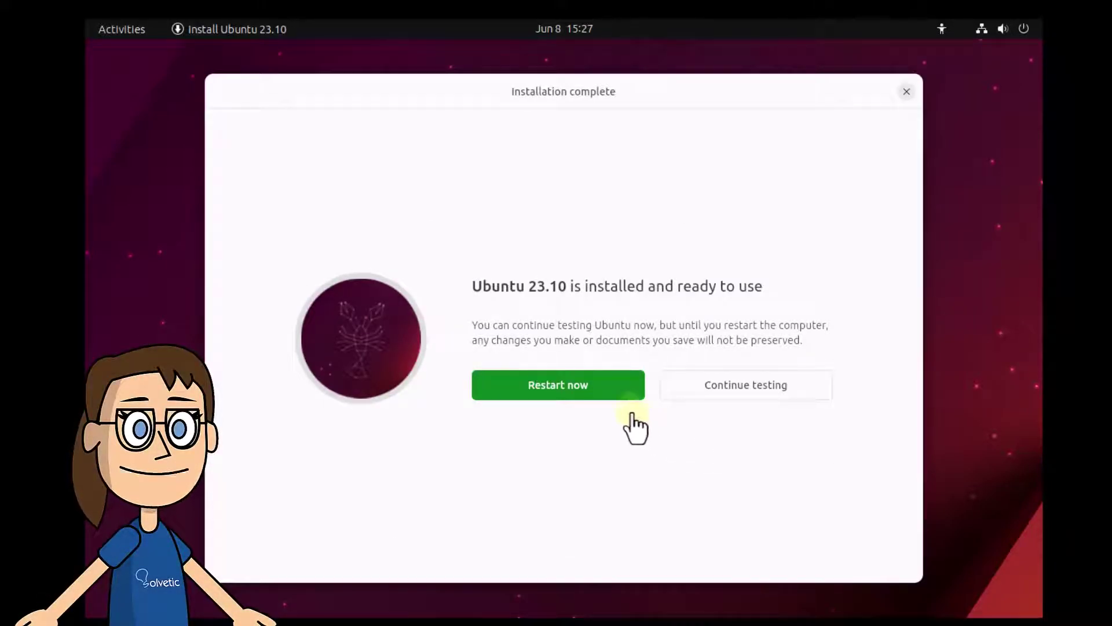
click(600, 392)
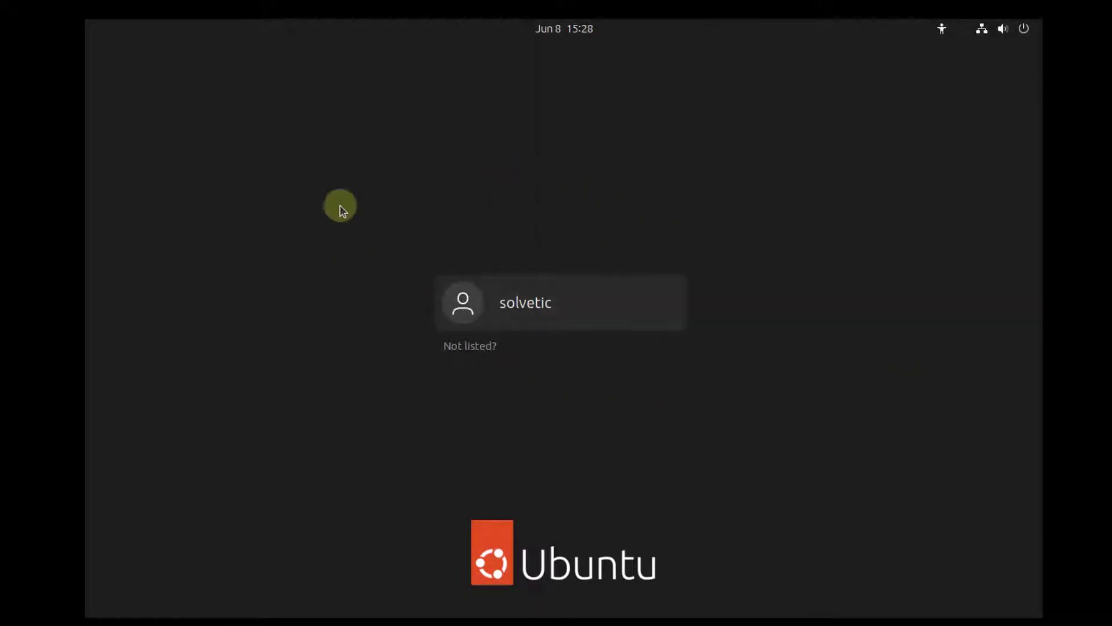
- Select the new user on the login screen and type its password
click(494, 313)
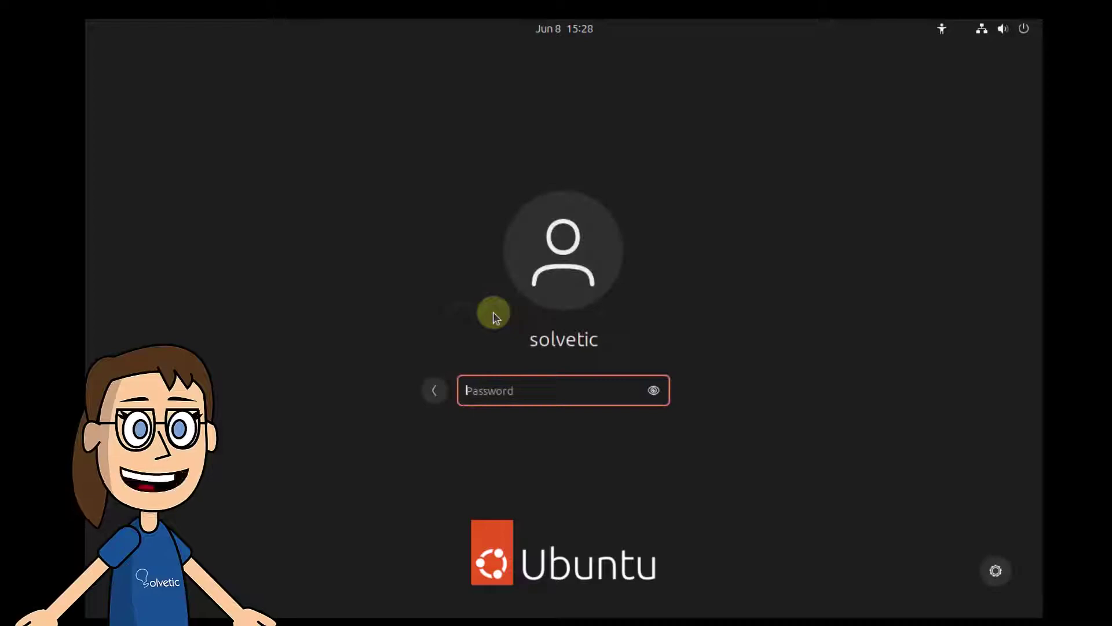
text(******)
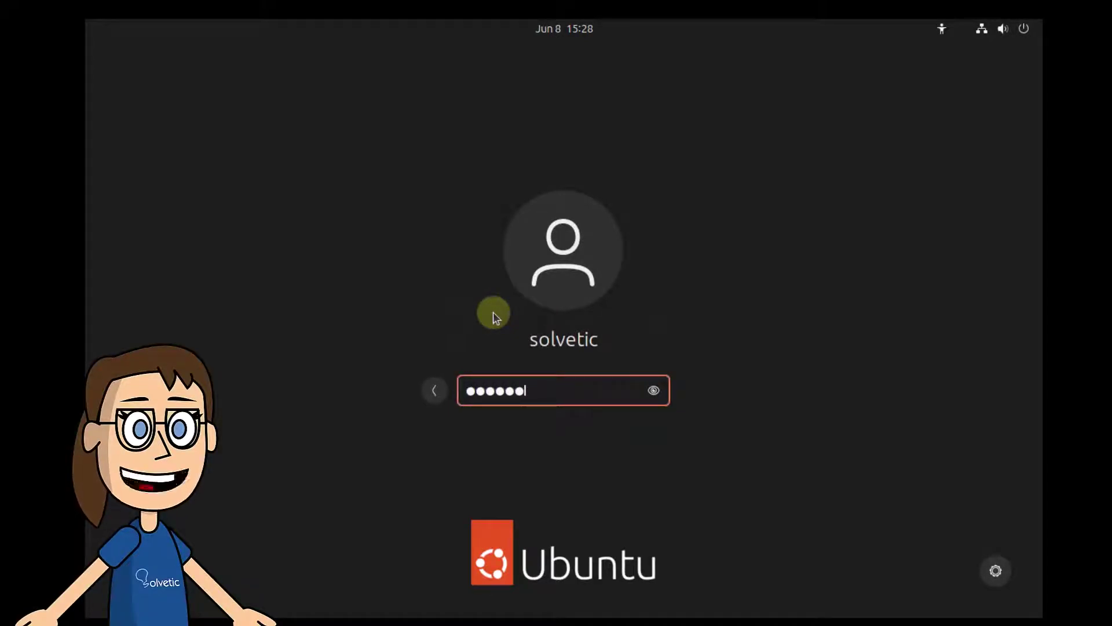
text(******)
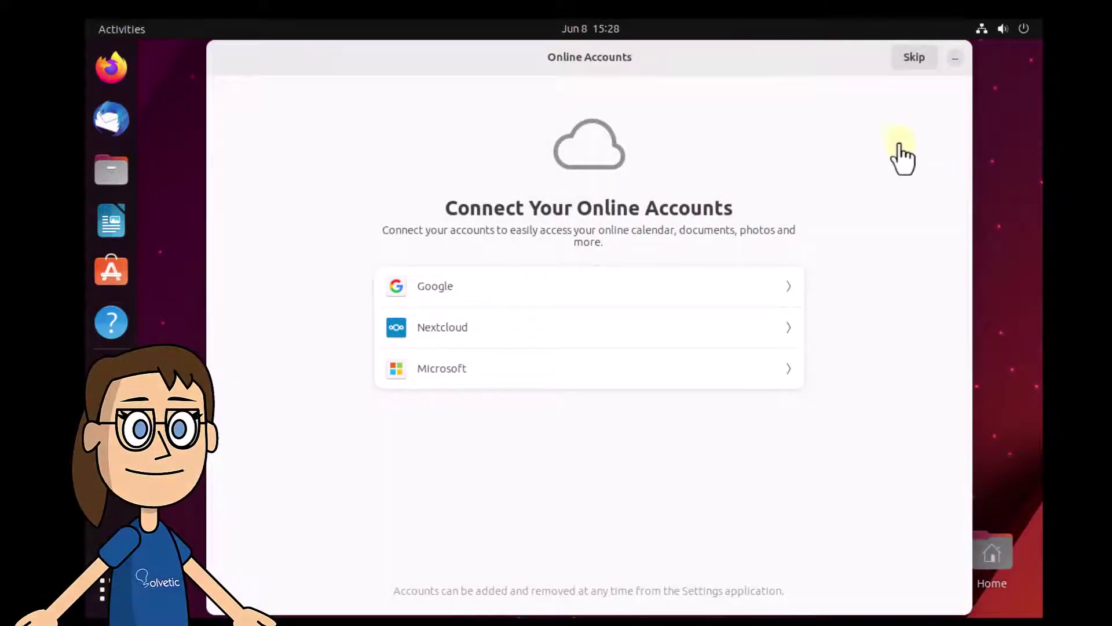
- Skip Online Accounts, keep the default system-info and location choices, and finish with Done
click(915, 60)
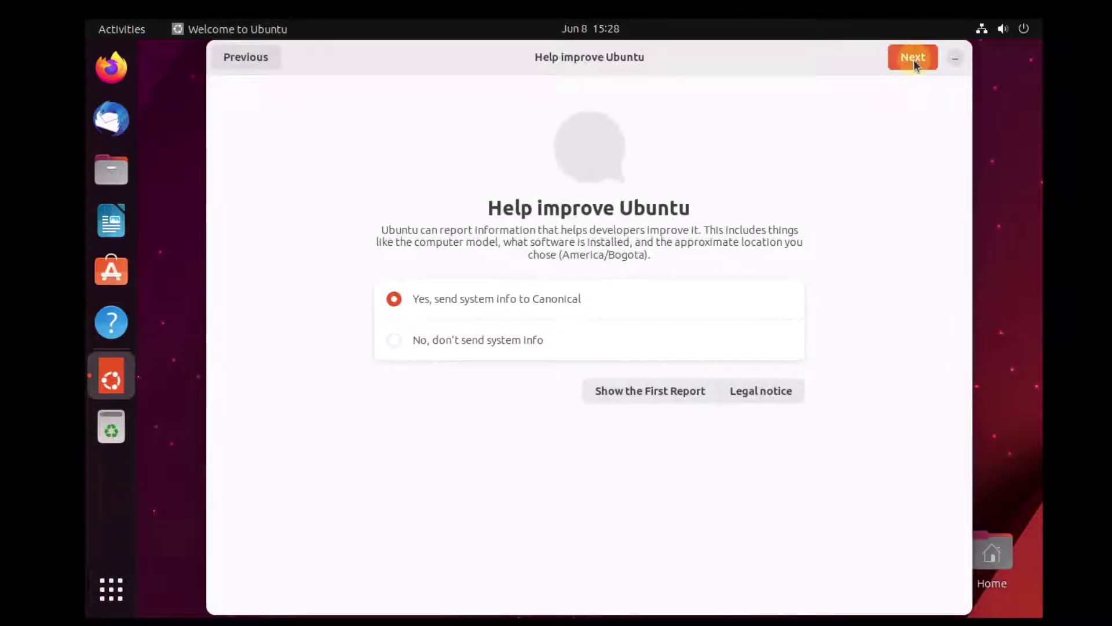
click(914, 63)
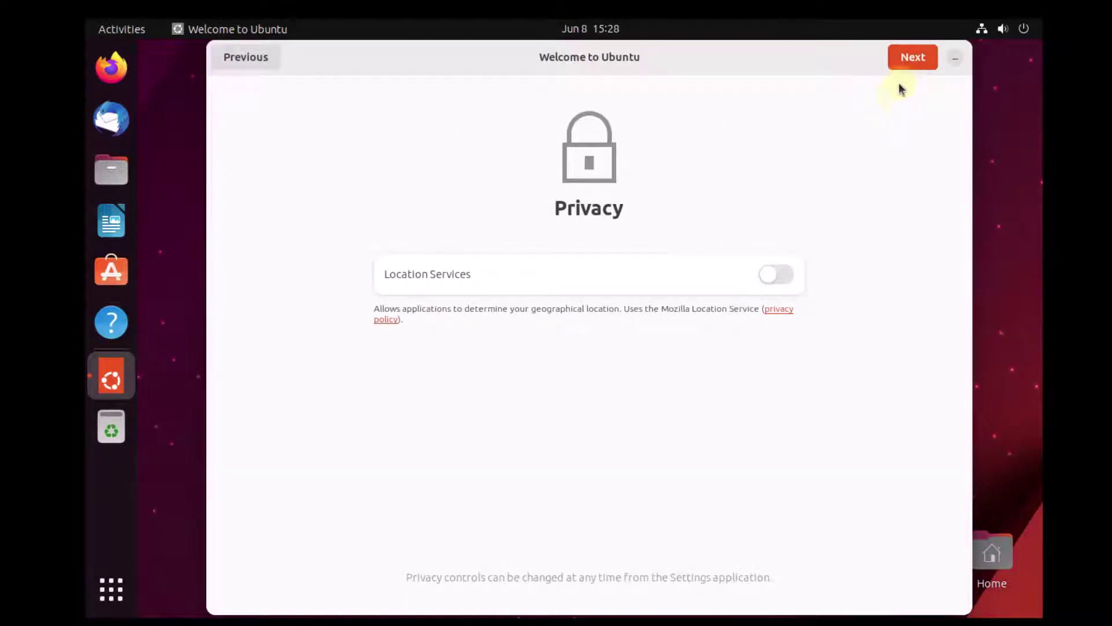
click(908, 68)
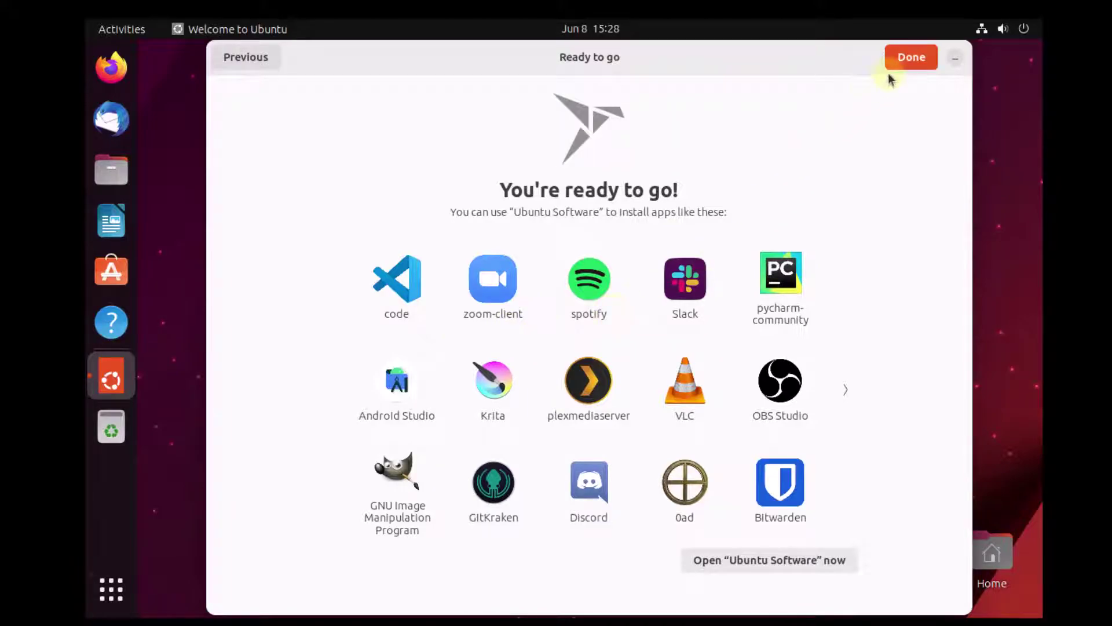
click(905, 65)
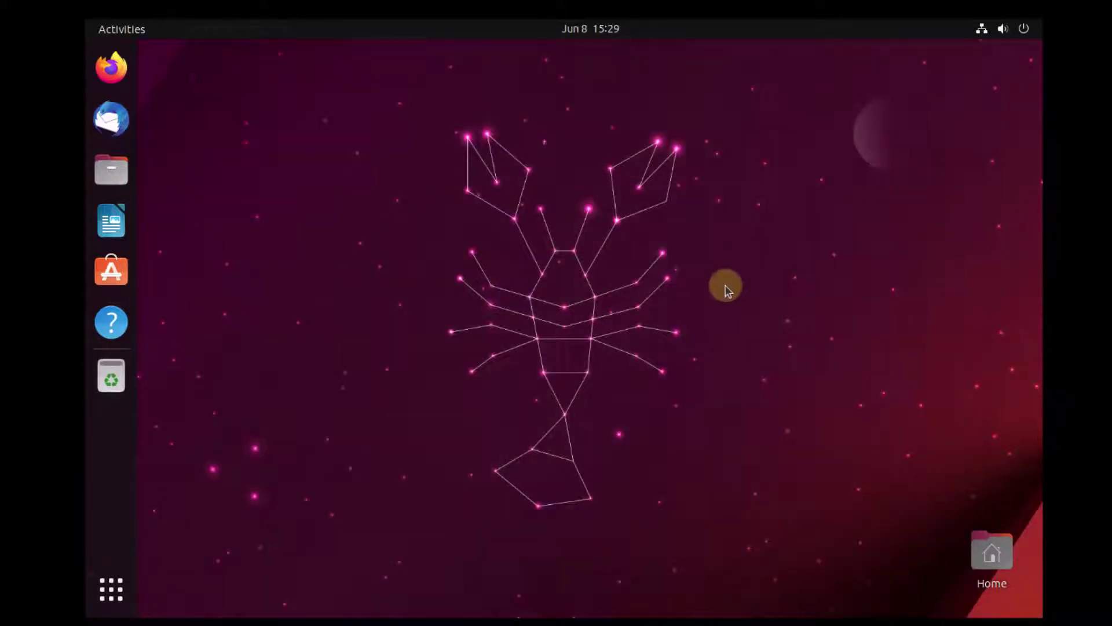
- Search 'terml' in Activities and launch Terminal
click(128, 31)
text(terml)
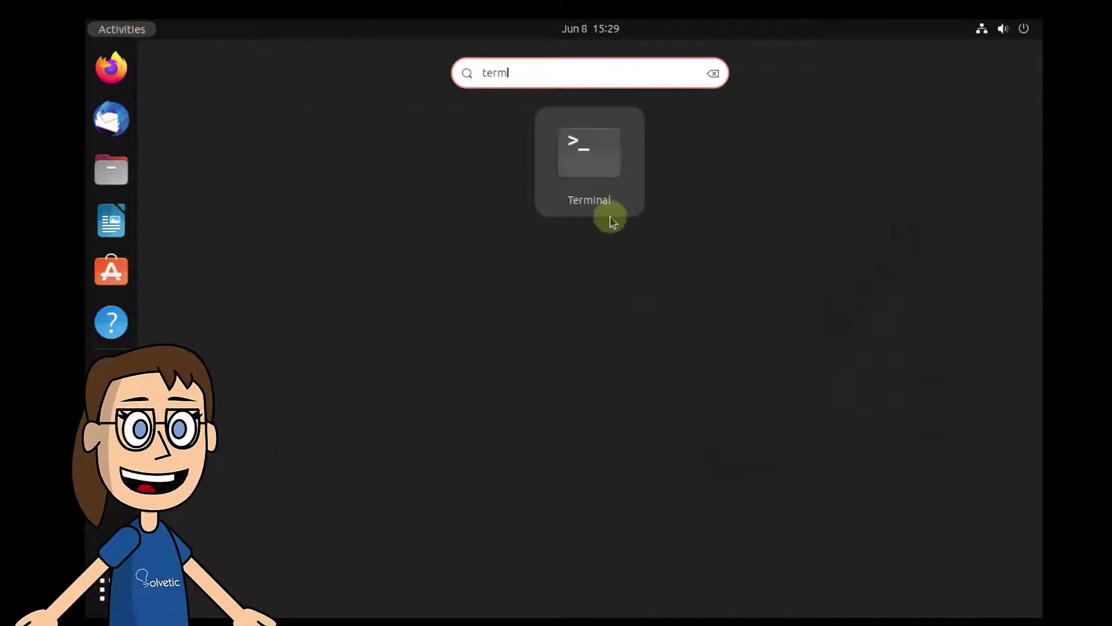
click(587, 165)
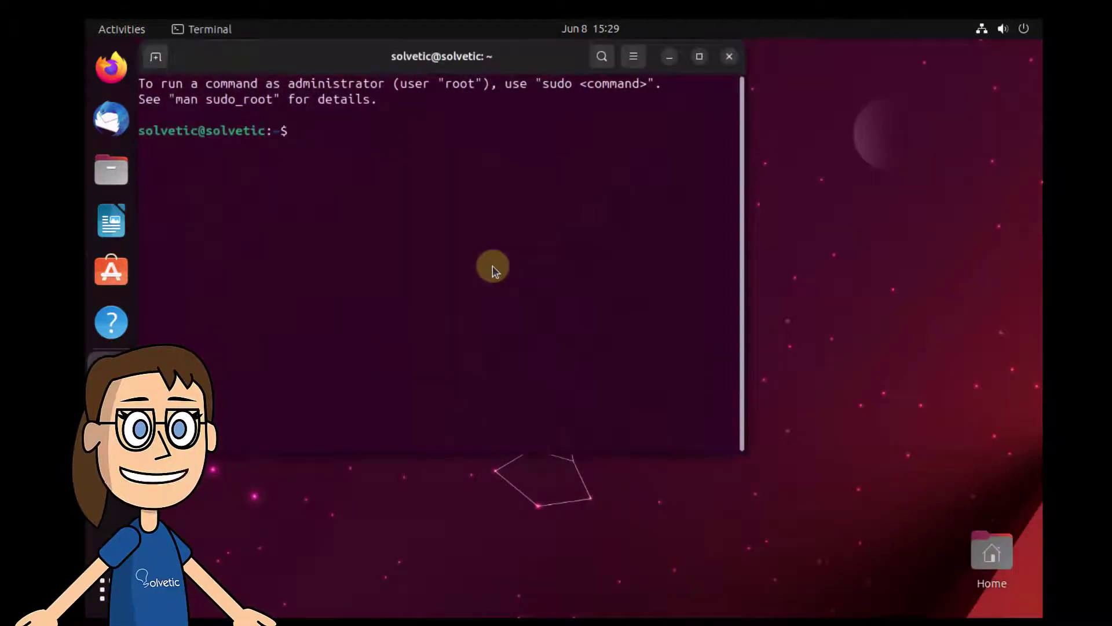
- Run cat /etc/os-release, highlight VERSION_ID 23.10, then start typing exit
text(cat )
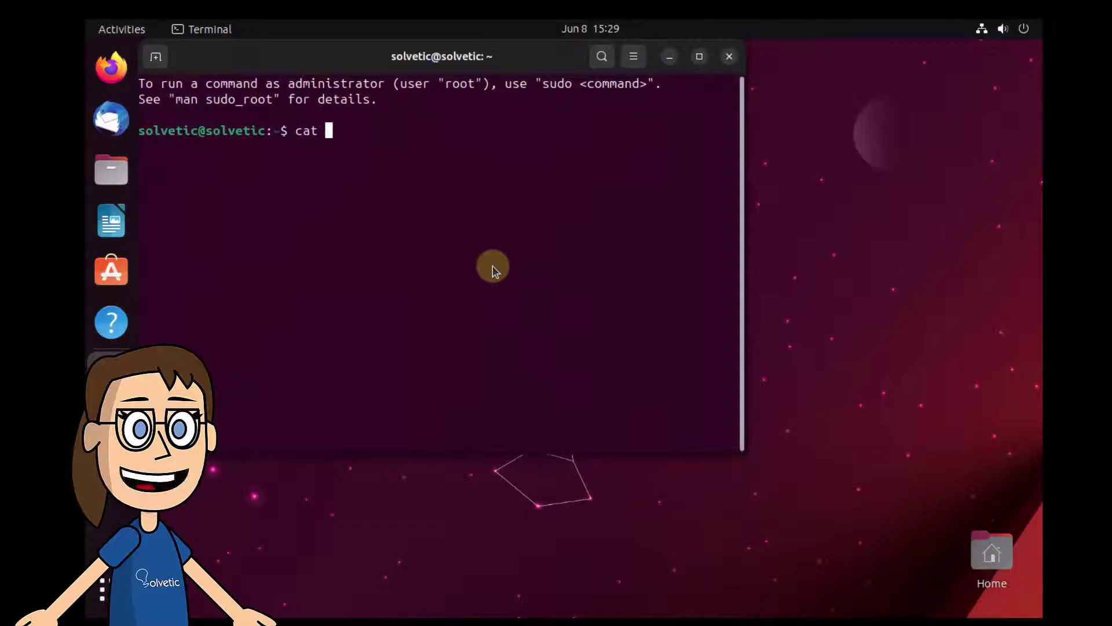
text(/etc/)
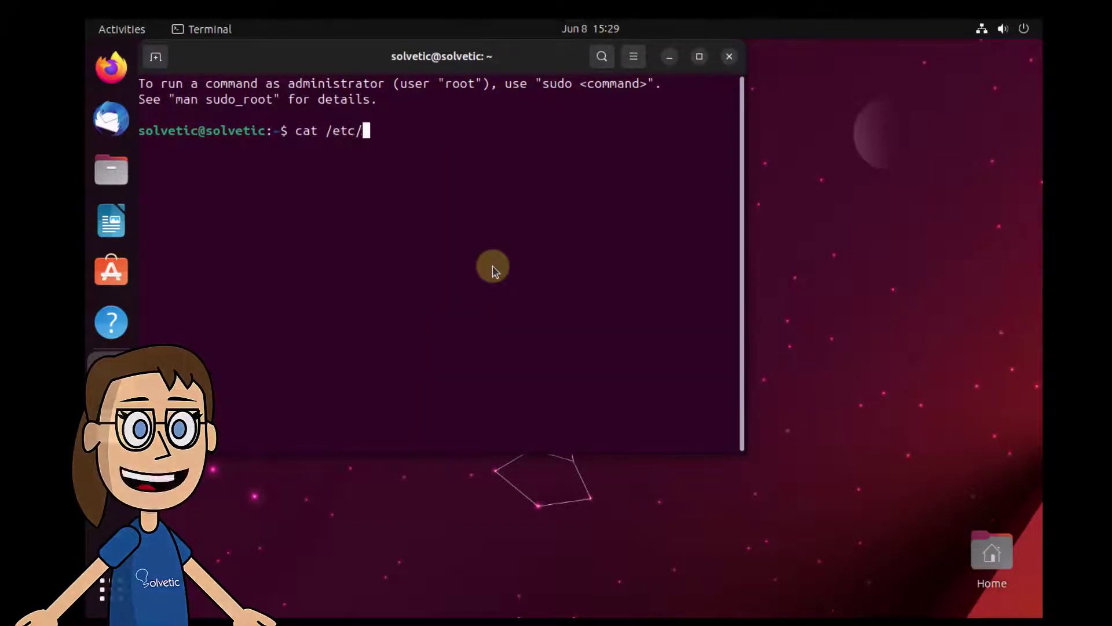
text(os-re)
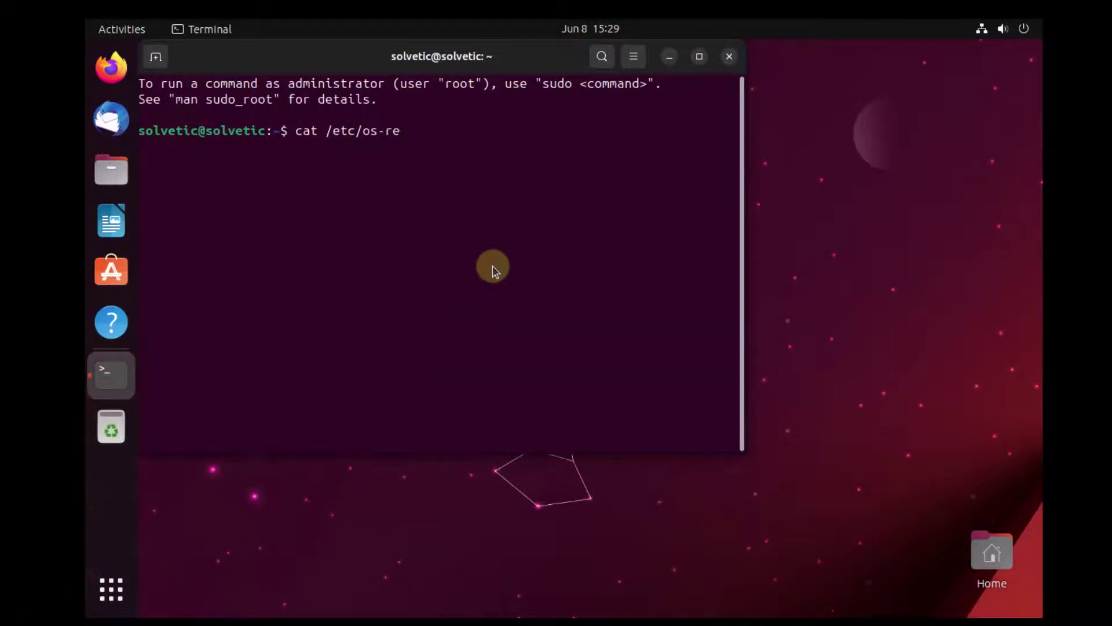
text(lease)
key(Return)
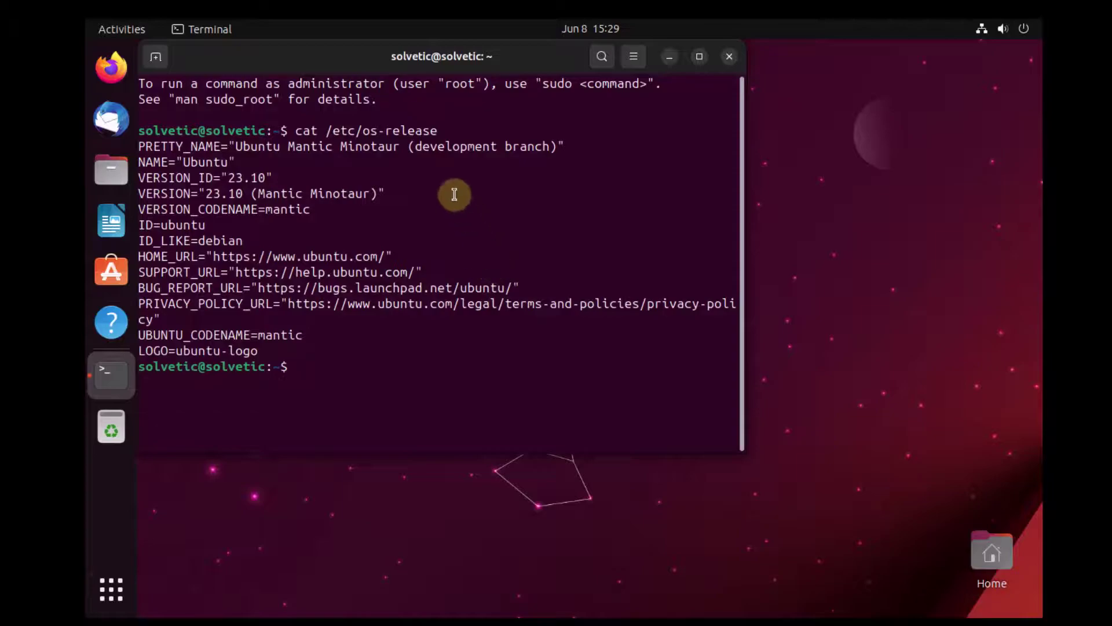
drag(207, 177, 256, 177)
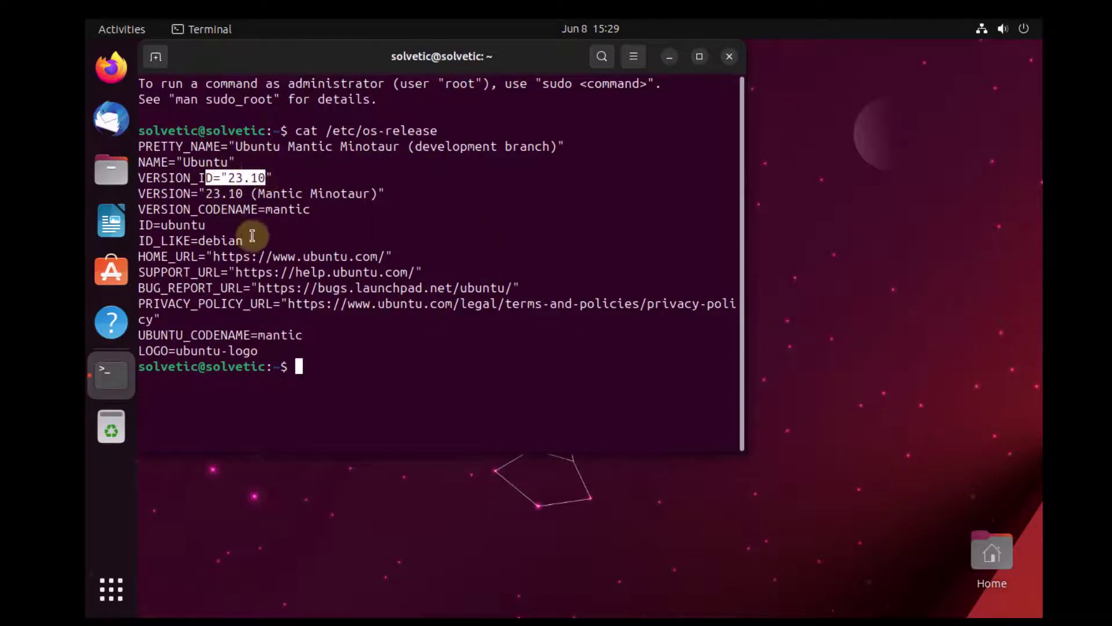
click(544, 388)
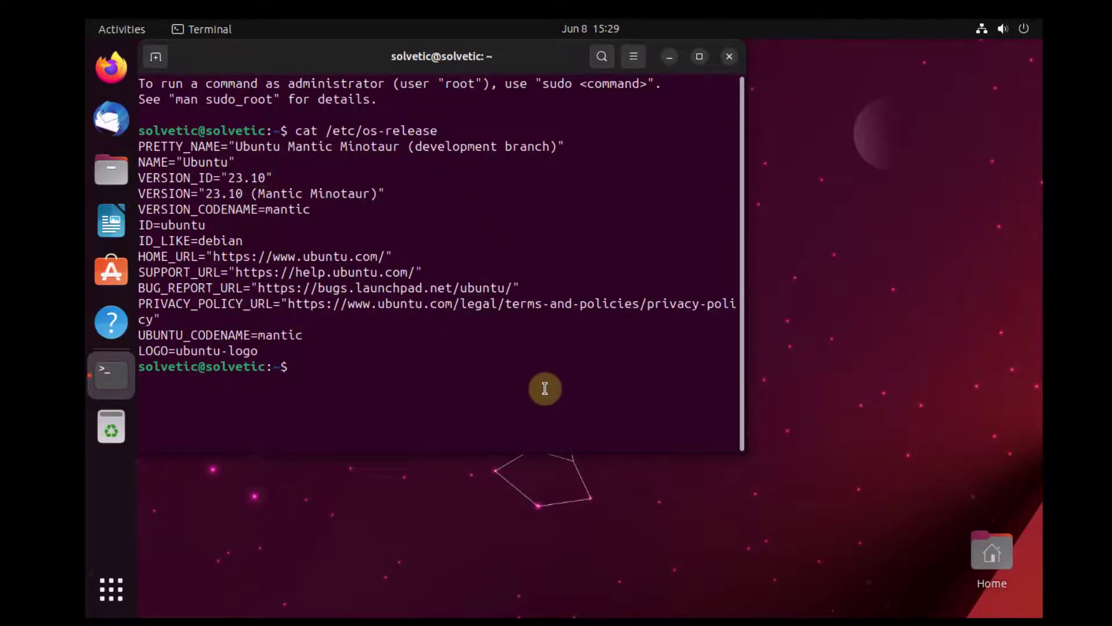
text(exi)
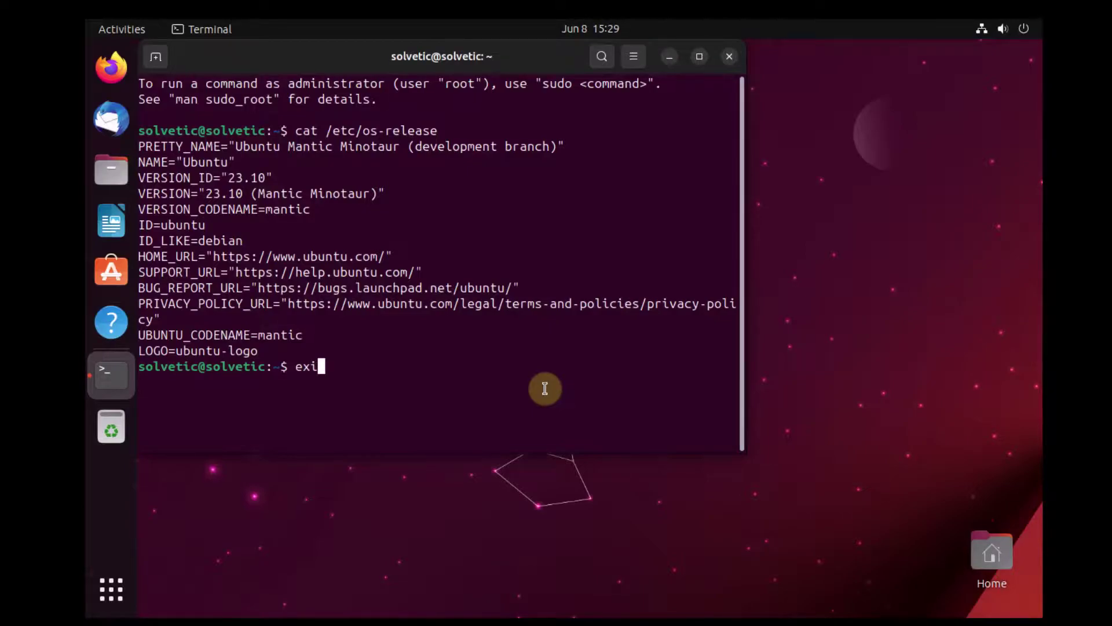